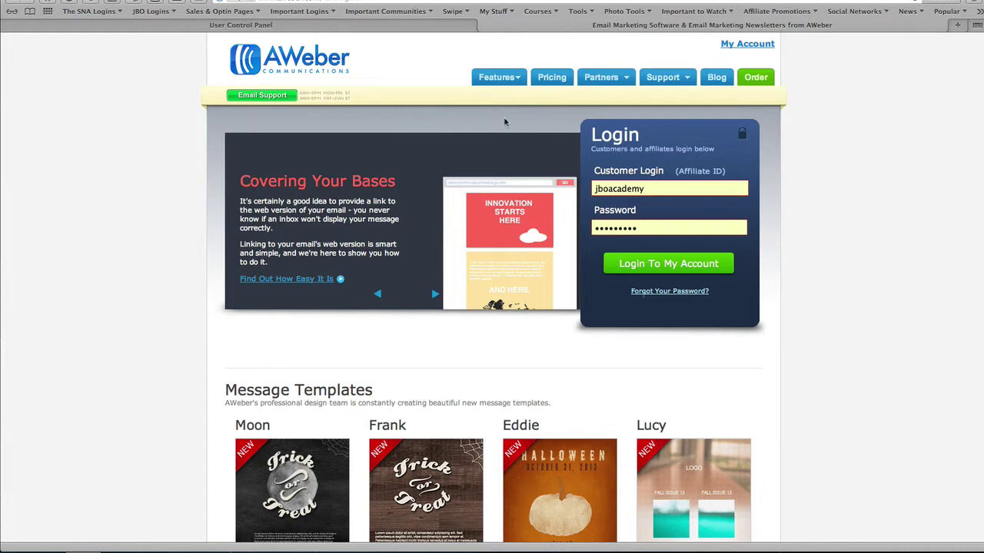
# - Switch to the AWeber account page and start creating a new list from the list management page
pyautogui.click(286, 26)
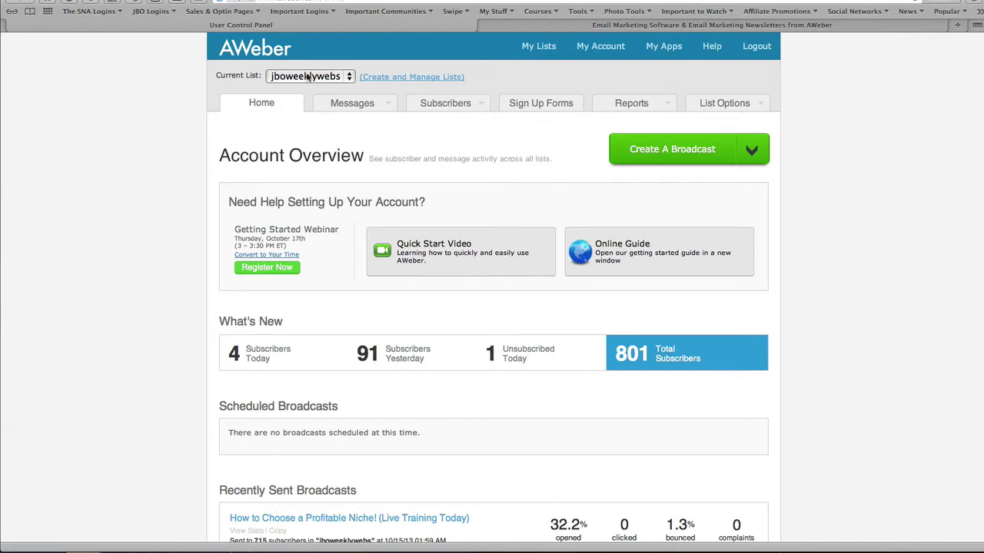
pyautogui.scroll(-5, 521, 285)
pyautogui.scroll(5, 518, 286)
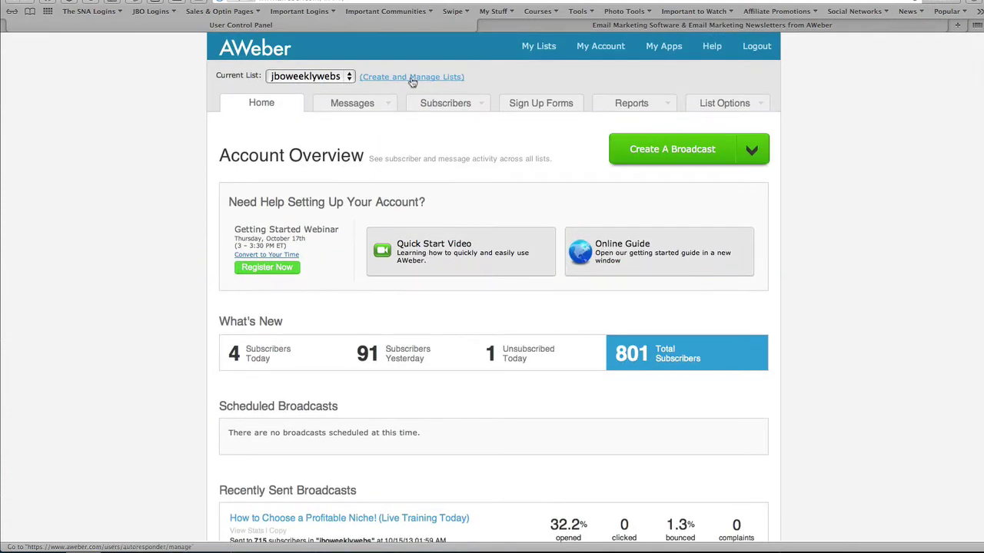
pyautogui.click(412, 79)
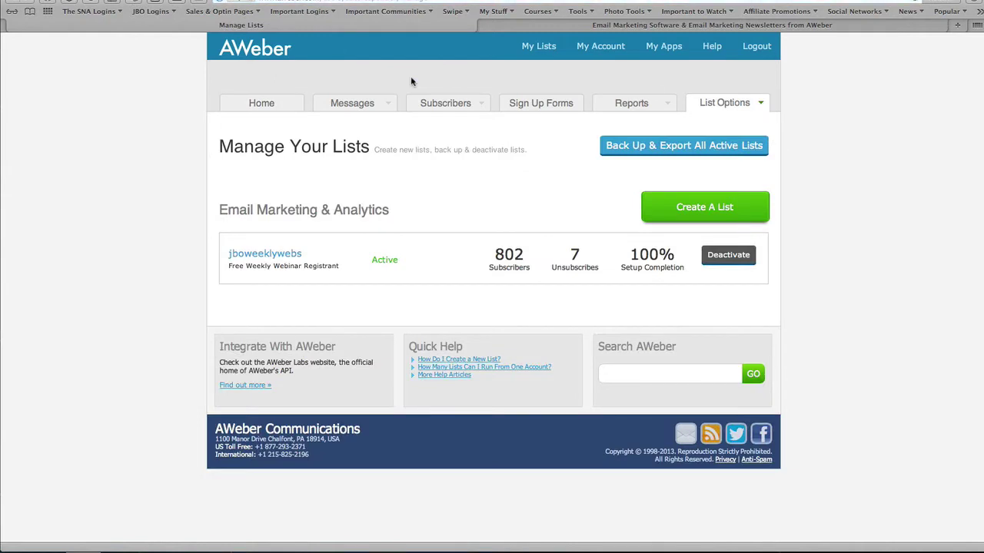
pyautogui.click(702, 209)
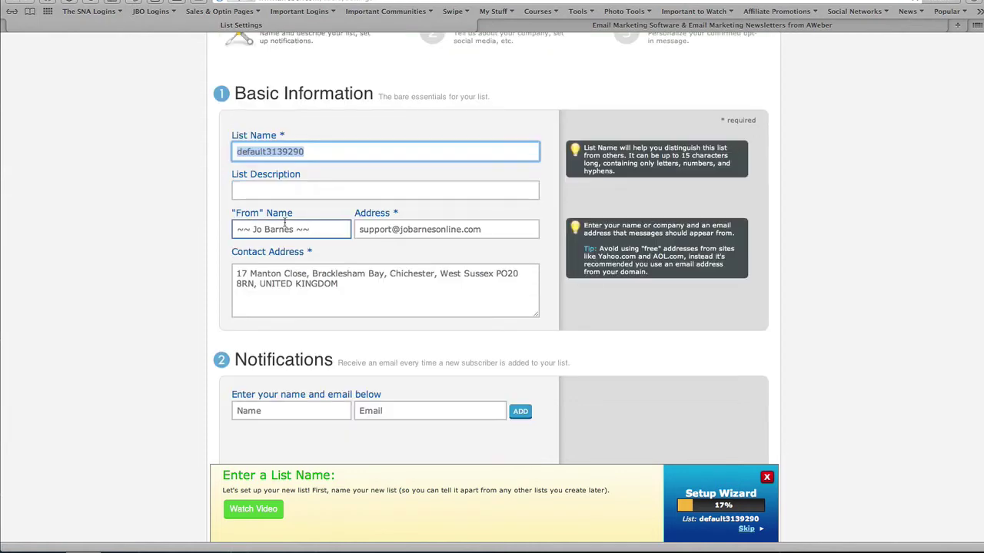
# - Name the list jbolistforvid with the description "Test List for Quick Tip Video", update the contact address, and save the basic settings
pyautogui.scroll(-3, 343, 265)
pyautogui.scroll(-2, 344, 269)
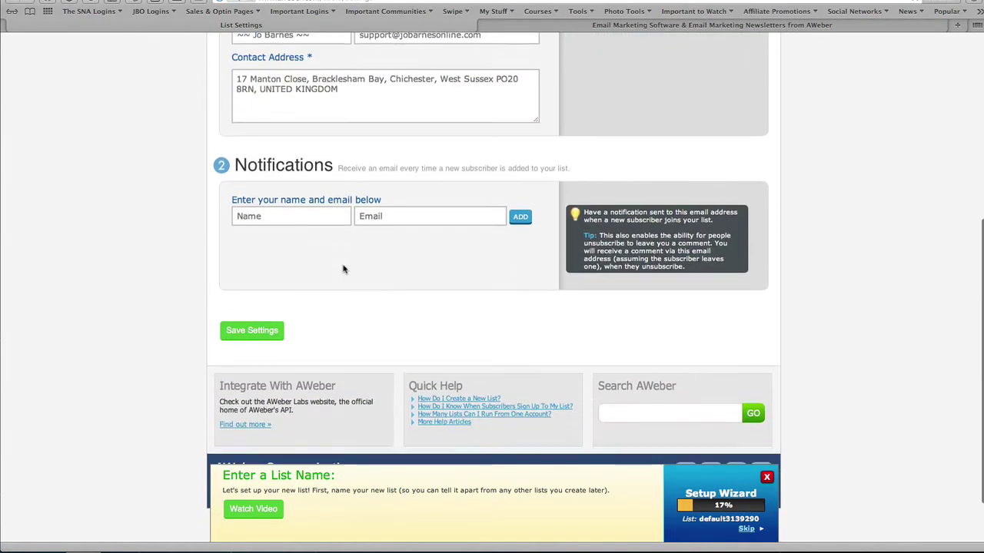
pyautogui.scroll(5, 345, 269)
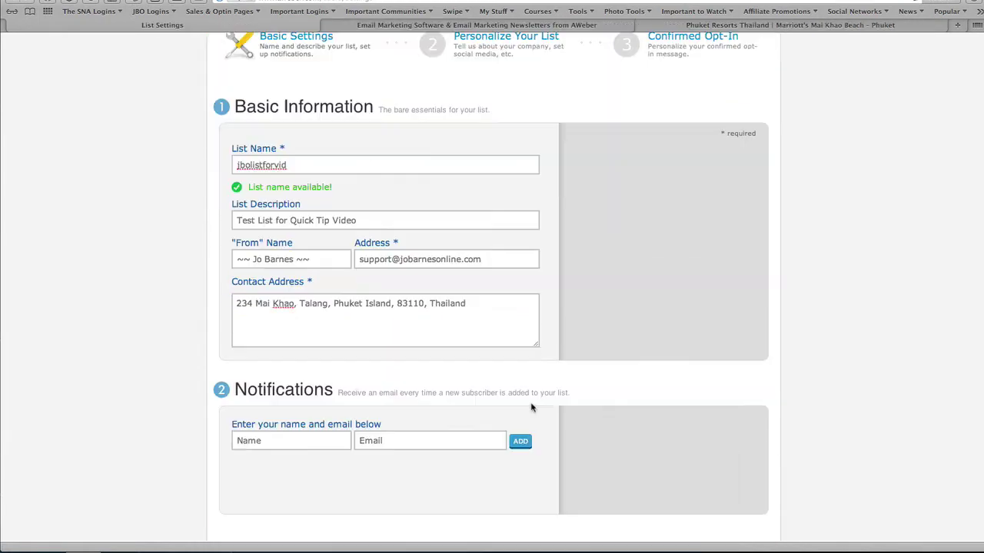
pyautogui.scroll(-5, 561, 384)
pyautogui.moveTo(300, 302)
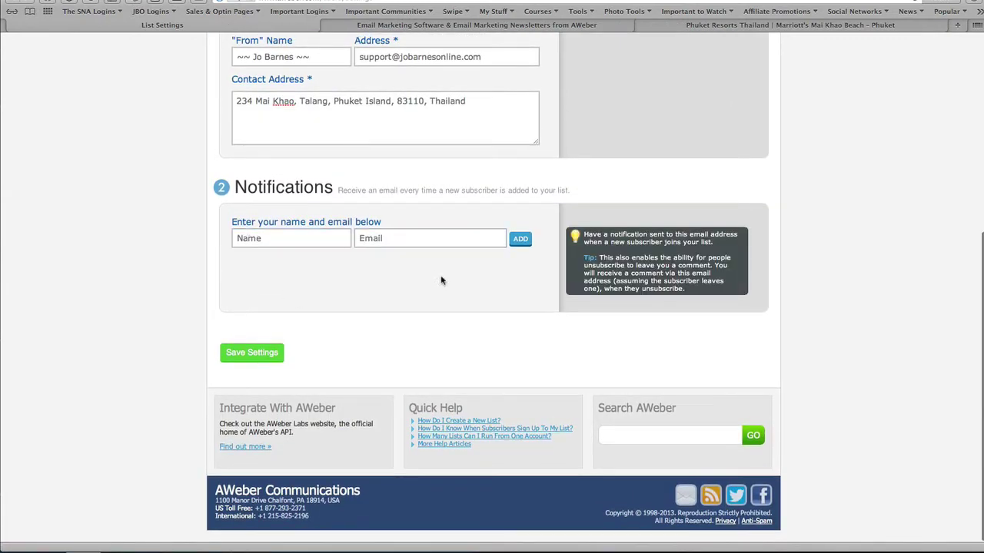
pyautogui.scroll(4, 441, 281)
pyautogui.scroll(-4, 439, 279)
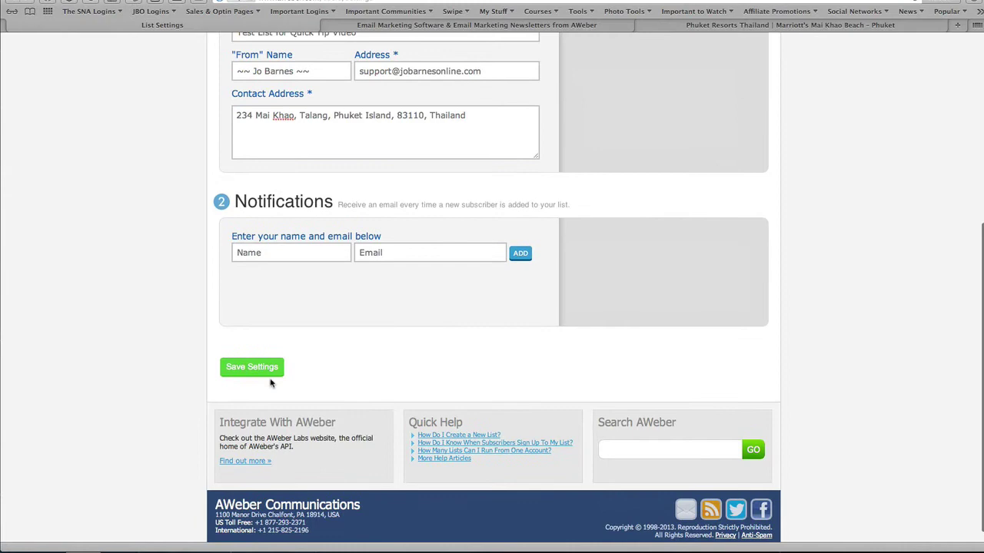
pyautogui.click(252, 367)
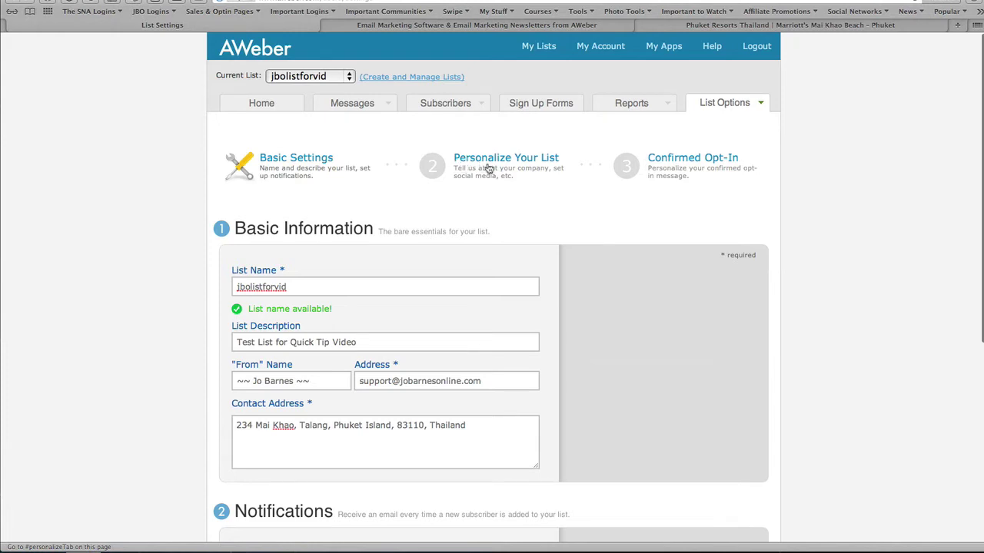
# - Review the list's Confirmed Opt-In message and web form opt-in requirement, leaving confirmed opt-in enabled
pyautogui.click(679, 175)
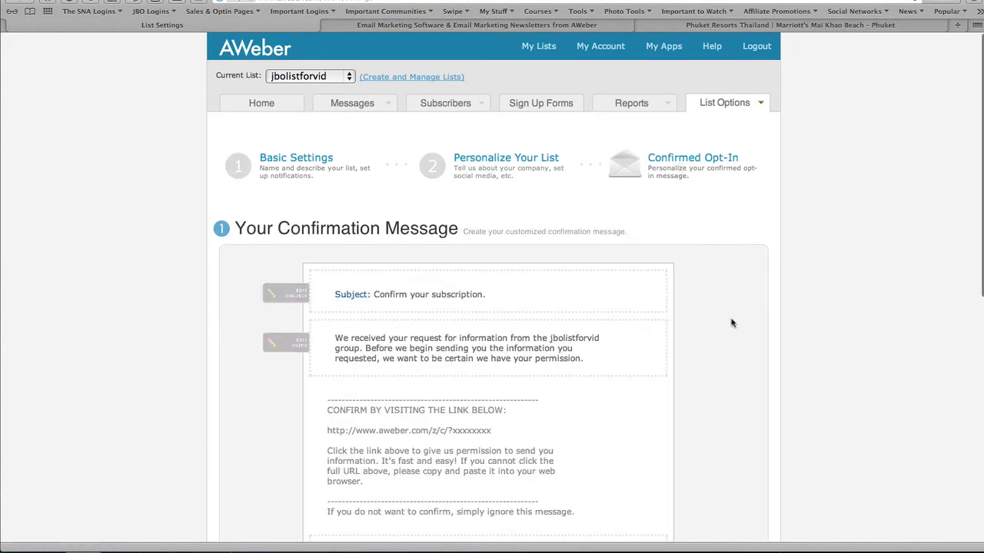
pyautogui.scroll(-3, 732, 323)
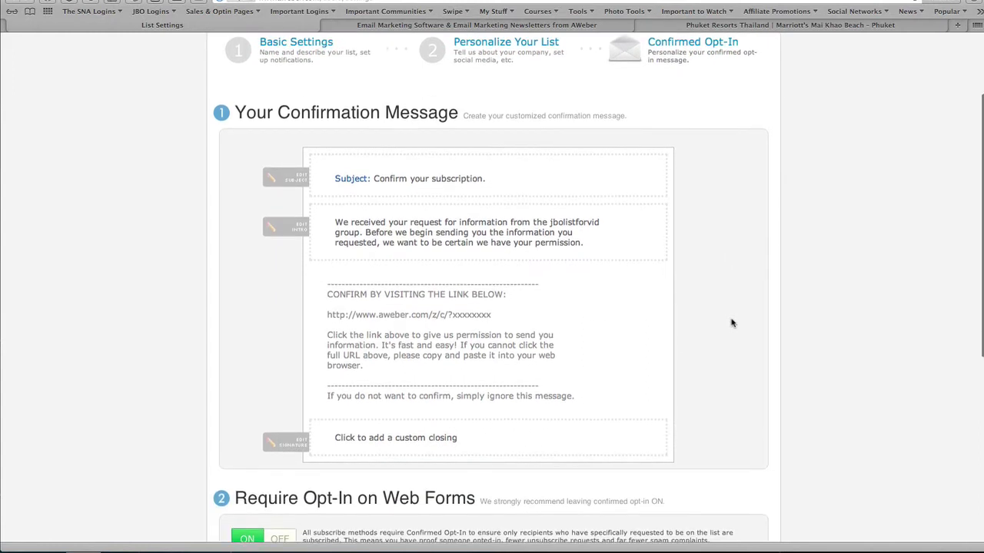
pyautogui.scroll(-1, 731, 322)
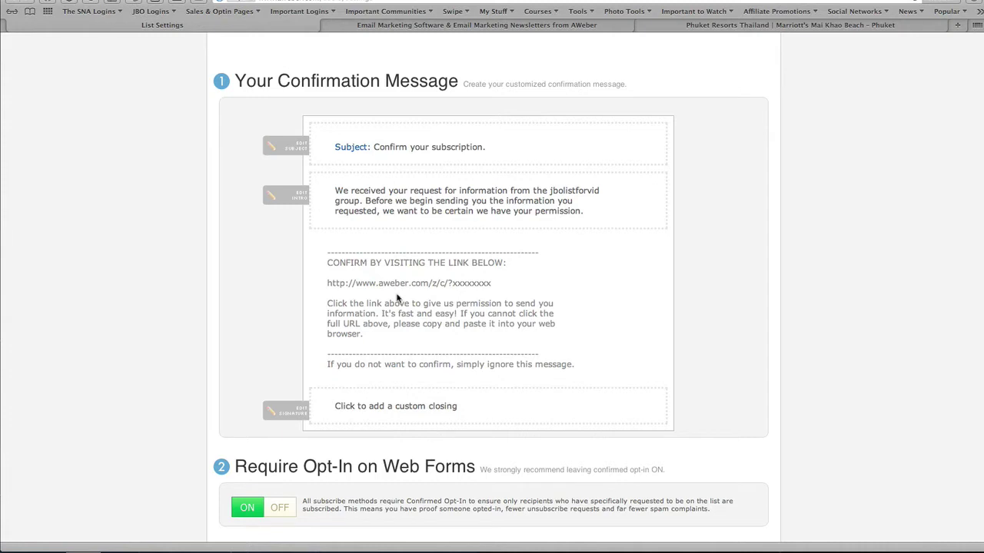
pyautogui.scroll(-3, 727, 334)
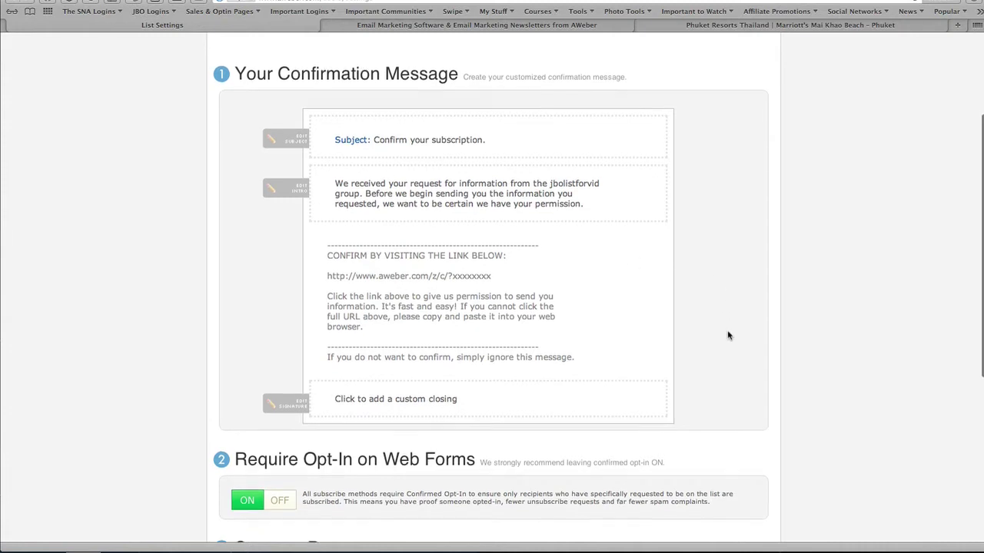
pyautogui.scroll(-3, 729, 335)
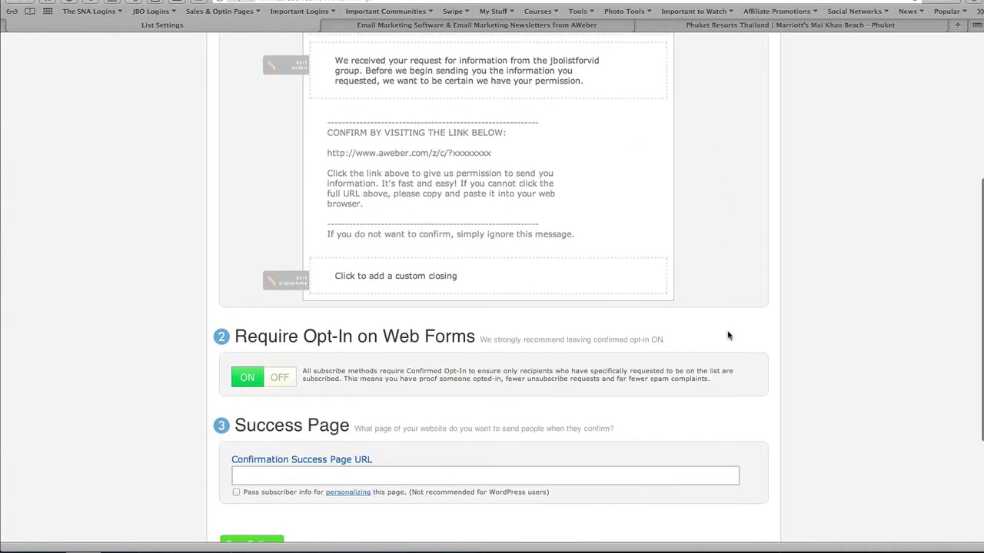
pyautogui.click(275, 378)
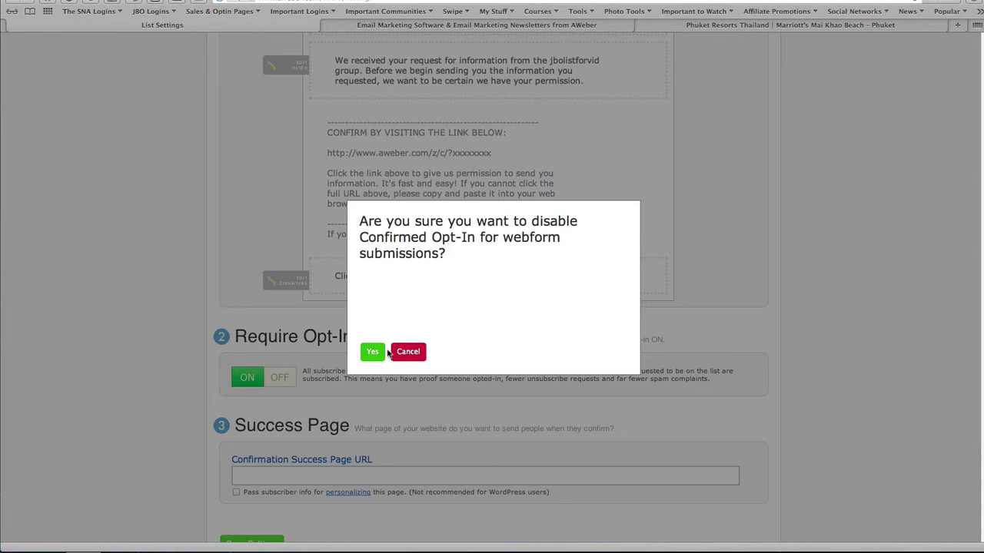
pyautogui.click(413, 354)
# - Customize the confirmation email with the subject "Hey {!firstname_fix}, Please confirm your subscription!", a thank-you intro and a signed closing, and save the settings
pyautogui.scroll(5, 483, 323)
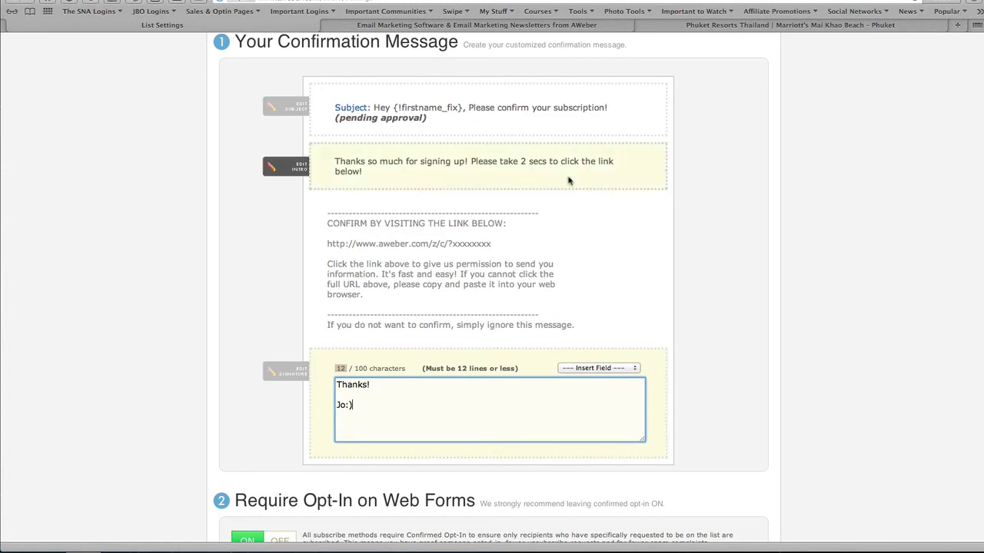
pyautogui.scroll(-5, 671, 406)
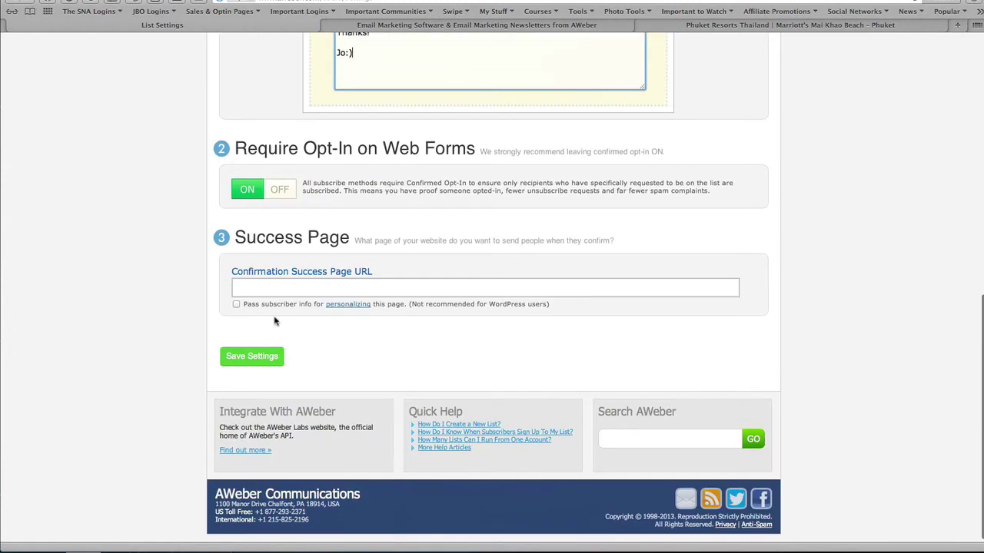
pyautogui.click(249, 291)
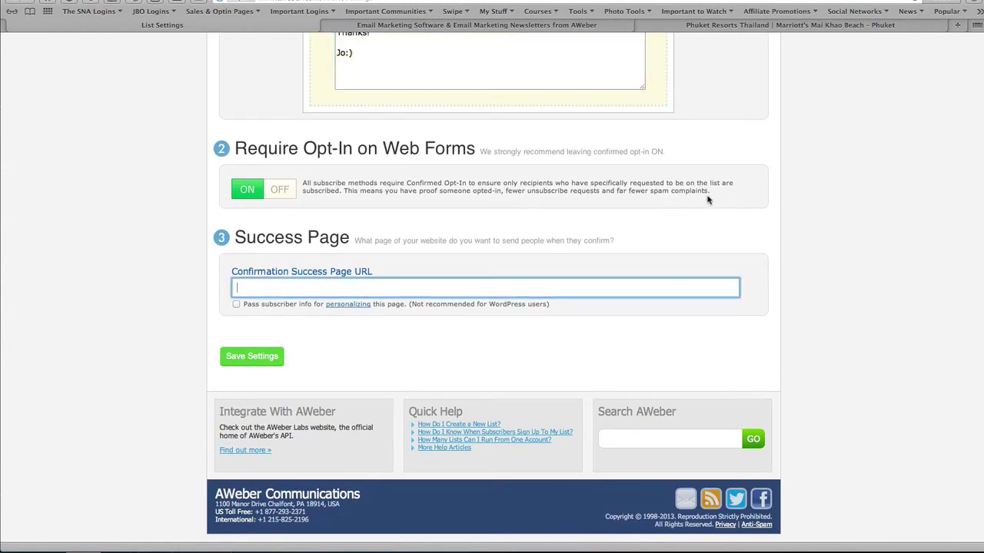
pyautogui.scroll(5, 743, 169)
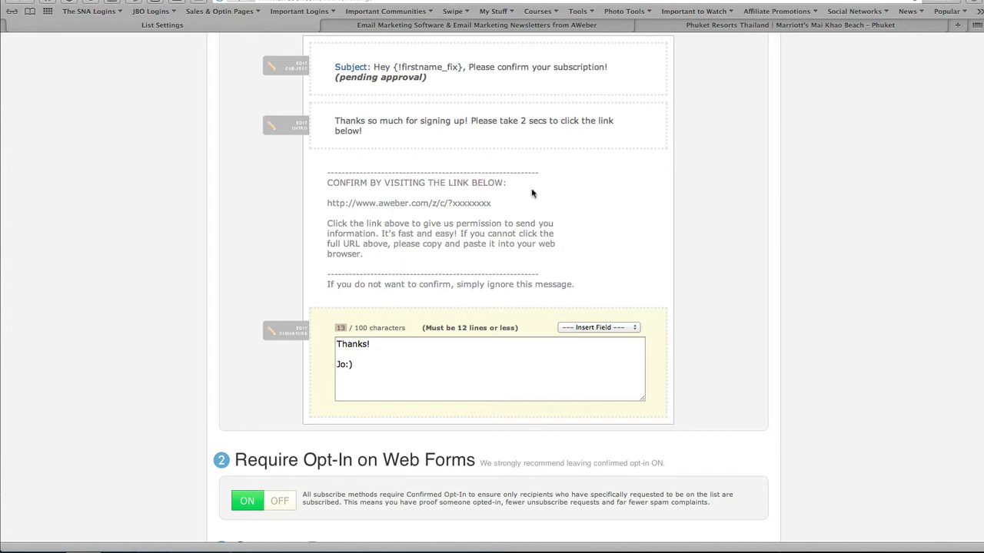
pyautogui.scroll(3, 531, 194)
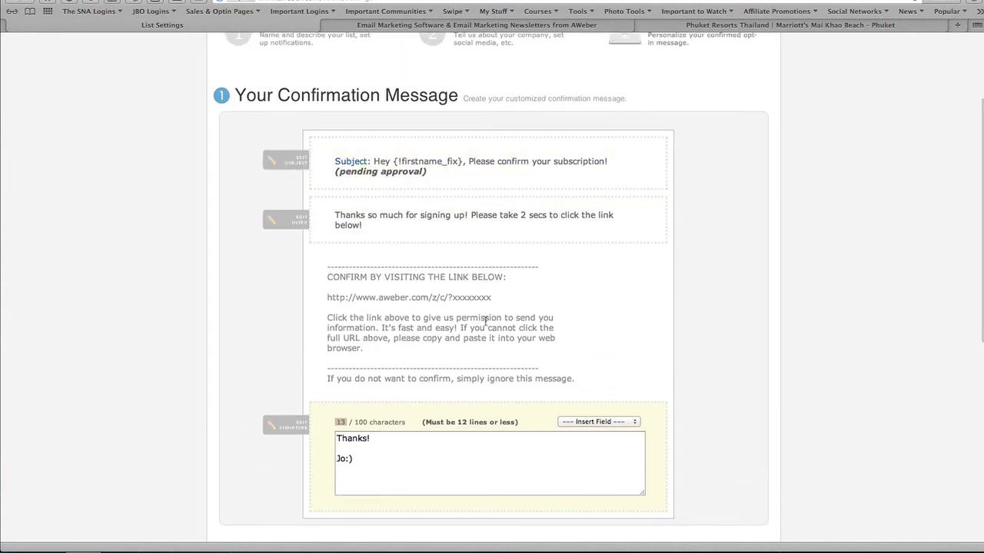
pyautogui.scroll(-10, 505, 335)
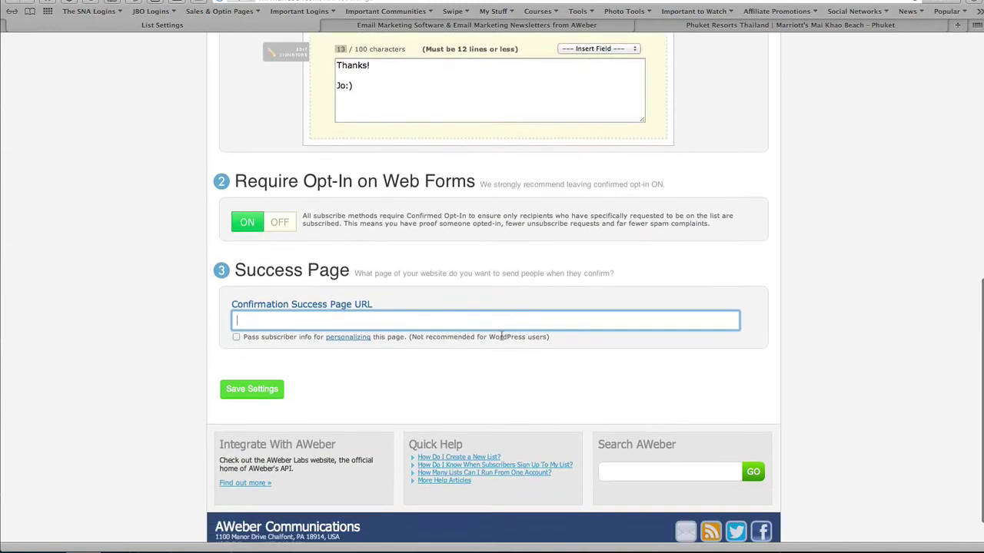
pyautogui.click(244, 391)
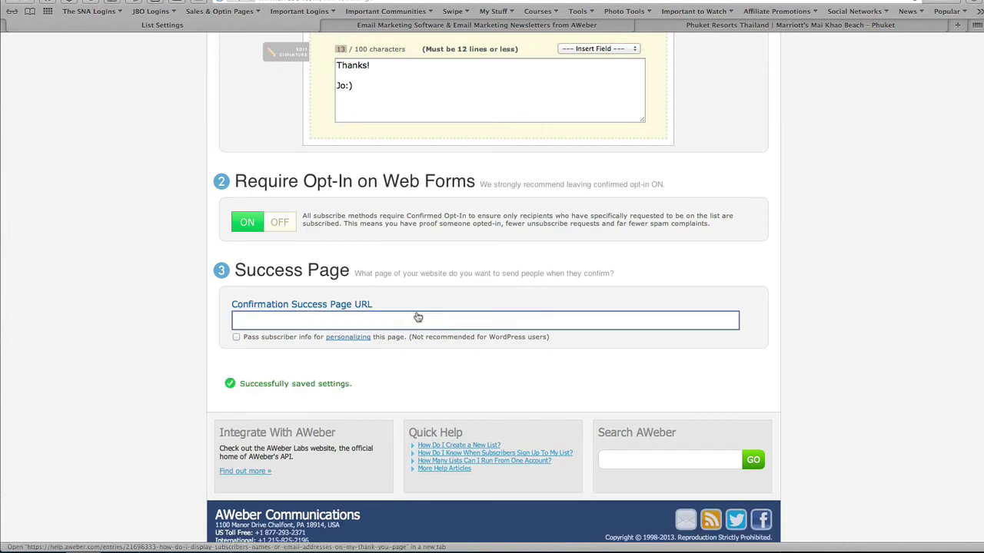
# - Open the list's Follow Up Series and start creating its first follow-up message in the message editor
pyautogui.scroll(10, 608, 297)
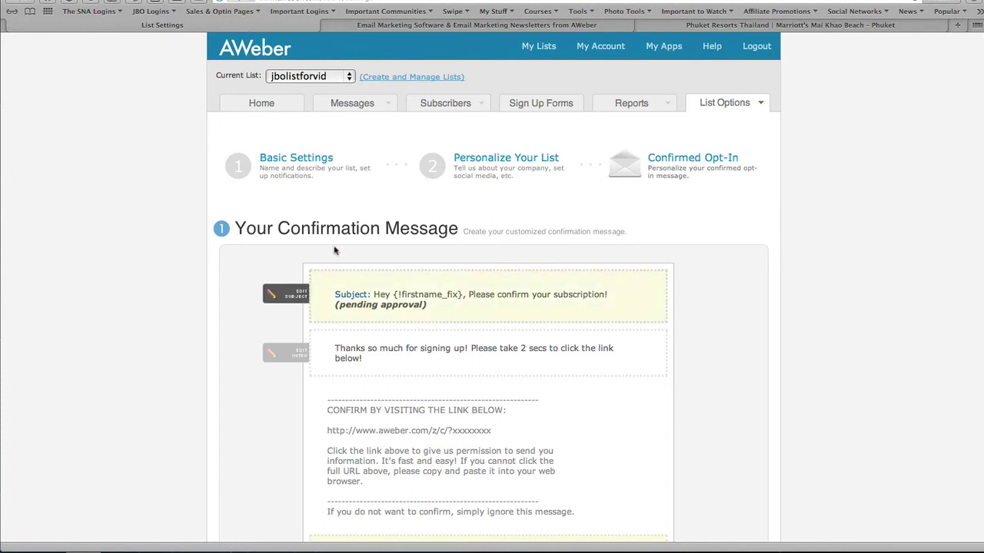
pyautogui.moveTo(358, 104)
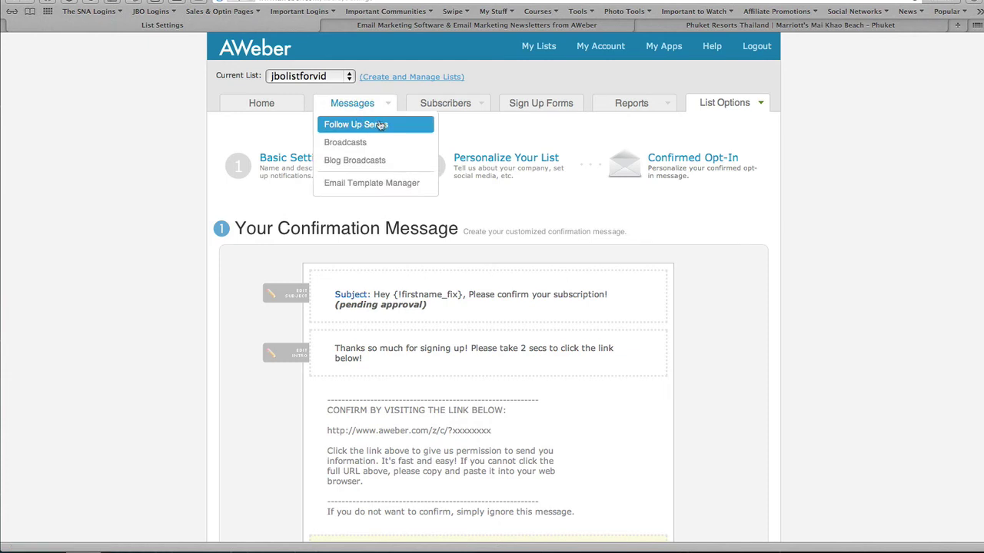
pyautogui.click(367, 126)
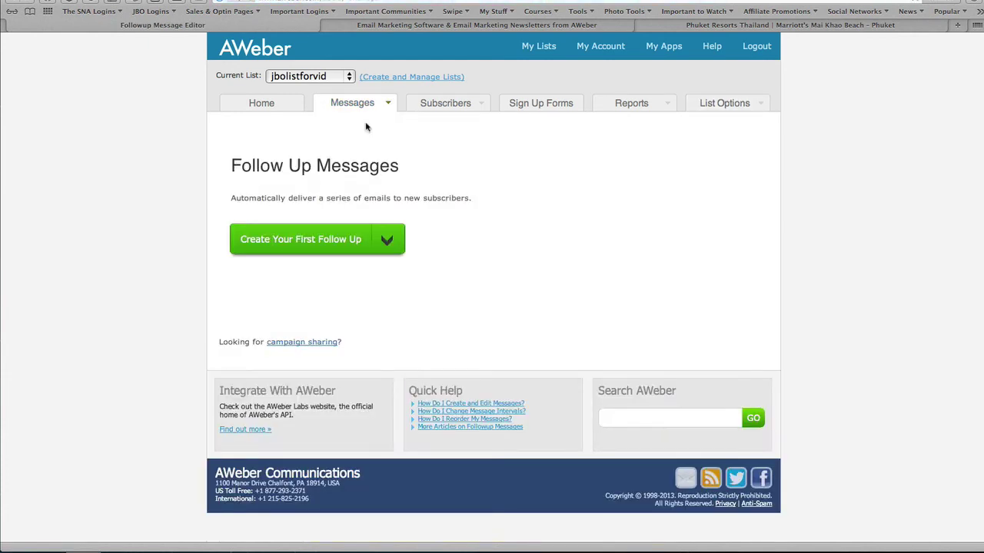
pyautogui.click(310, 245)
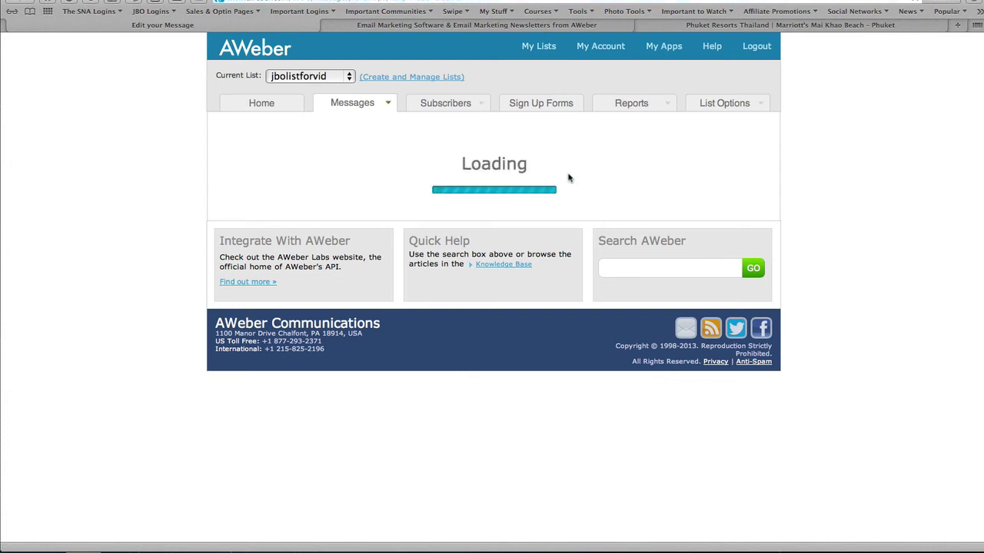
pyautogui.scroll(-3, 477, 317)
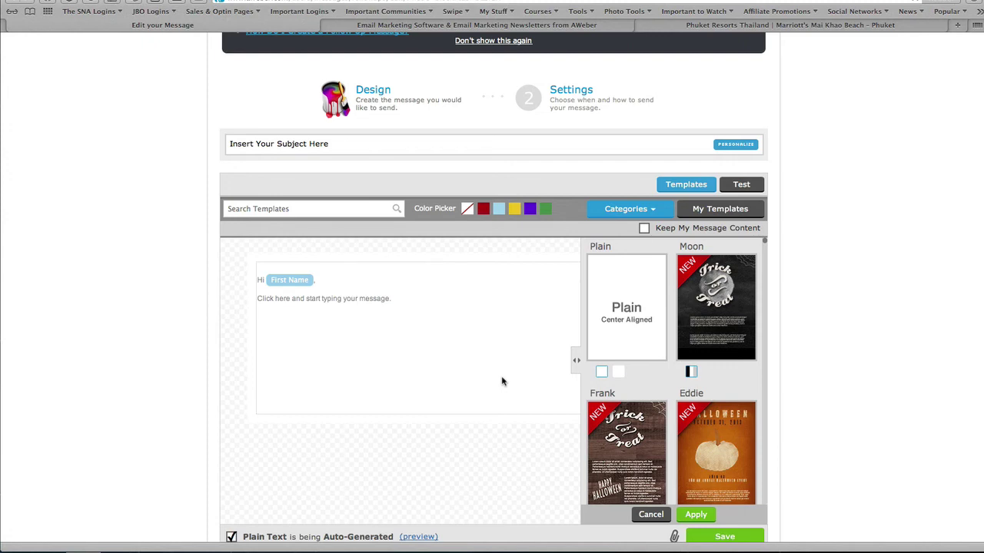
pyautogui.scroll(4, 393, 338)
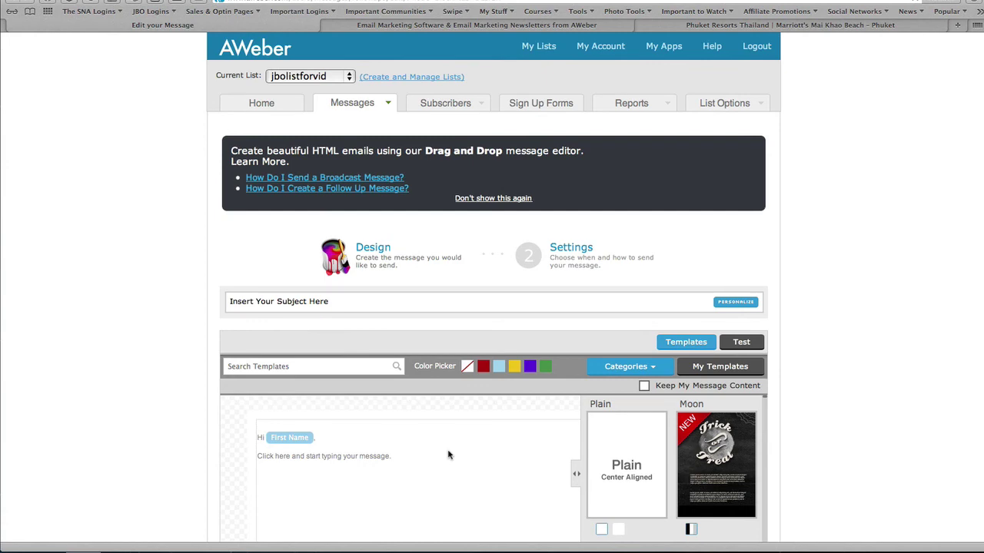
pyautogui.scroll(-4, 492, 484)
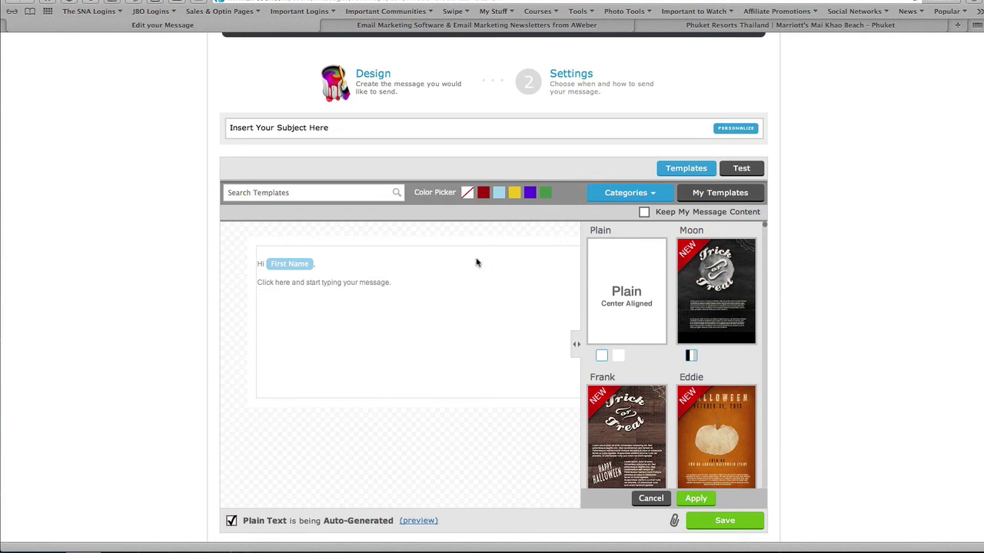
pyautogui.scroll(4, 476, 263)
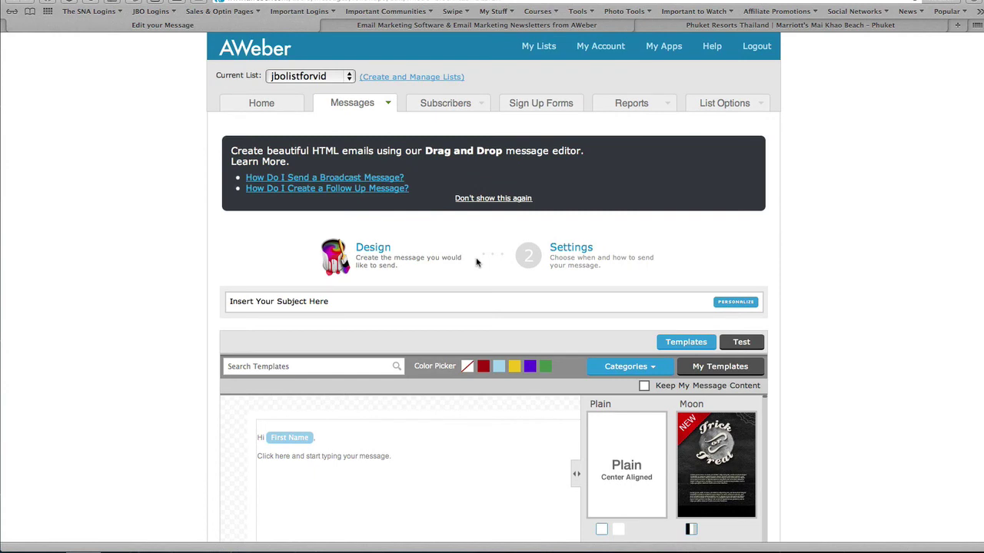
# - Look through the subscriber management options for the list
pyautogui.moveTo(473, 102)
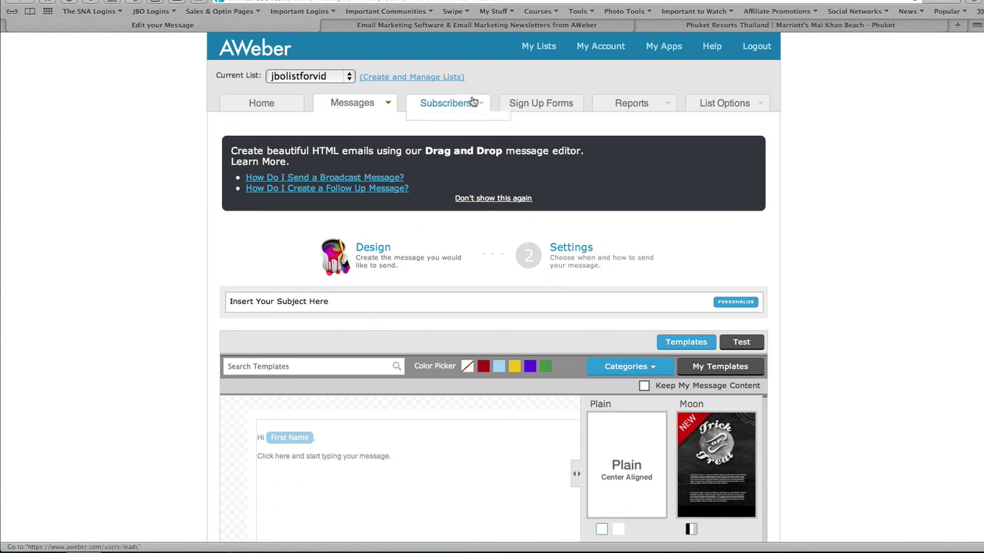